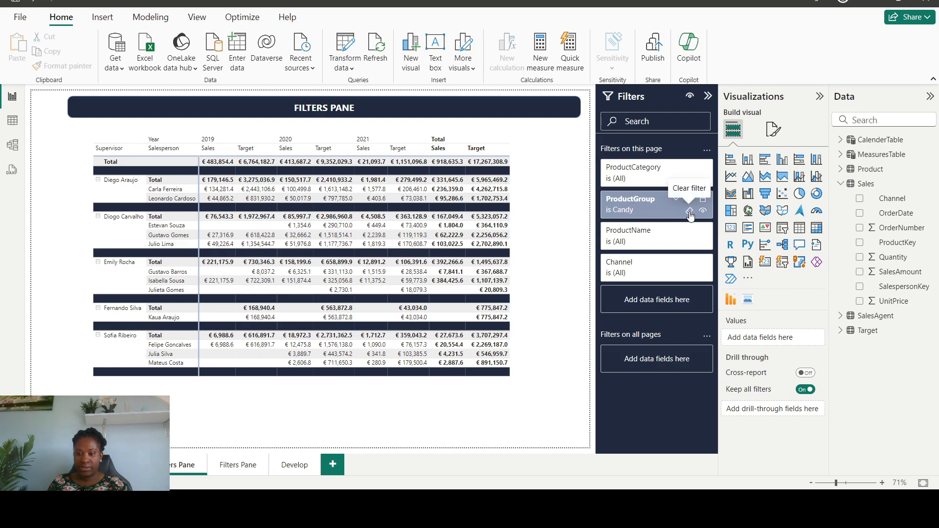
Step: Clear the ProductGroup page filter and filter ProductName to Product 1019
{"action": "left_click", "coordinate": [690, 211]}
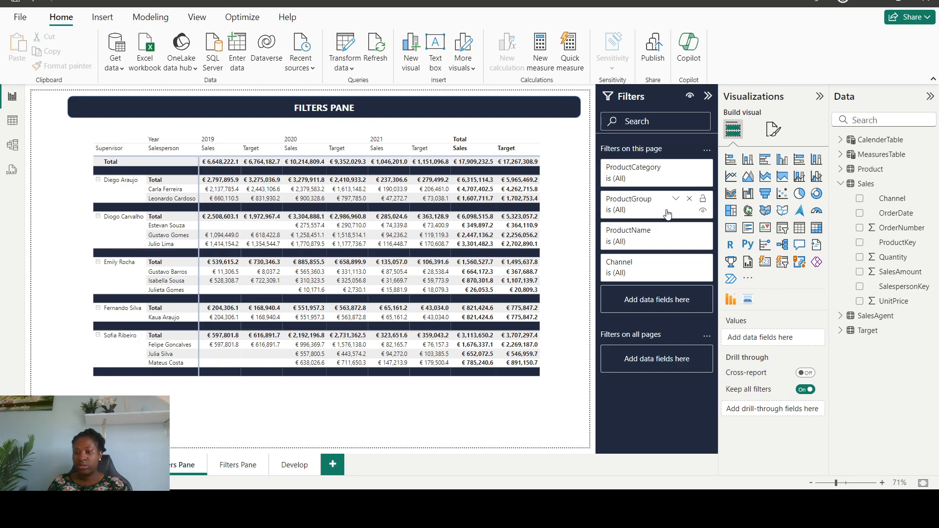
{"action": "left_click", "coordinate": [664, 236]}
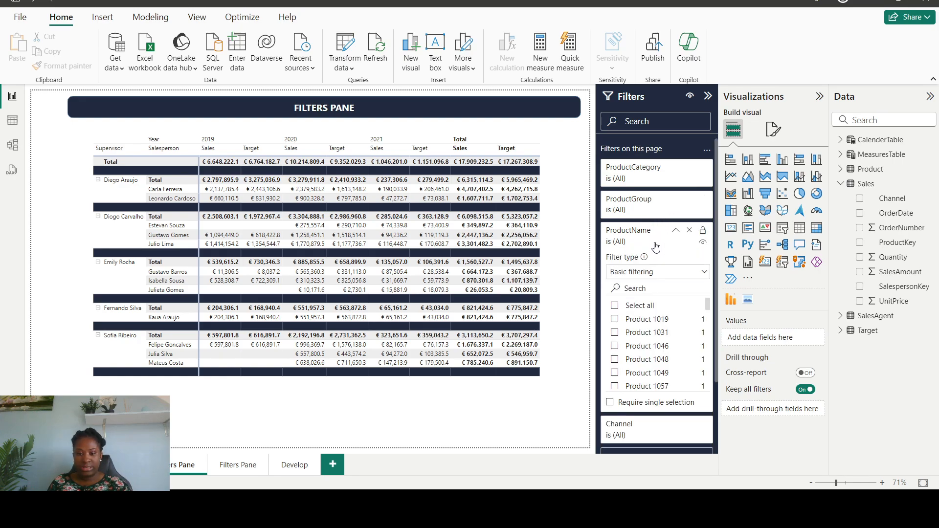
{"action": "left_click", "coordinate": [636, 321]}
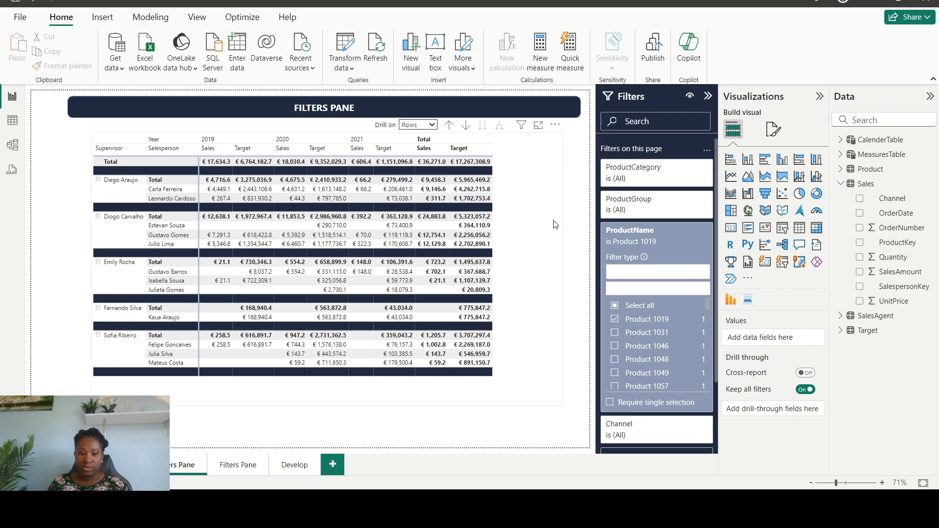
Step: On the Filters Pane page with the unstyled white pane, filter ProductCategory to Drink
{"action": "left_click", "coordinate": [249, 464]}
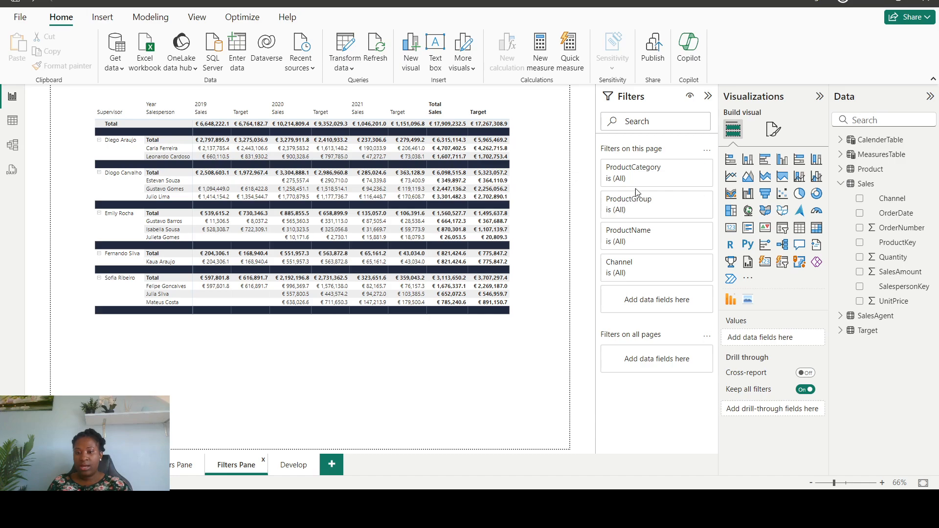
{"action": "left_click", "coordinate": [661, 174]}
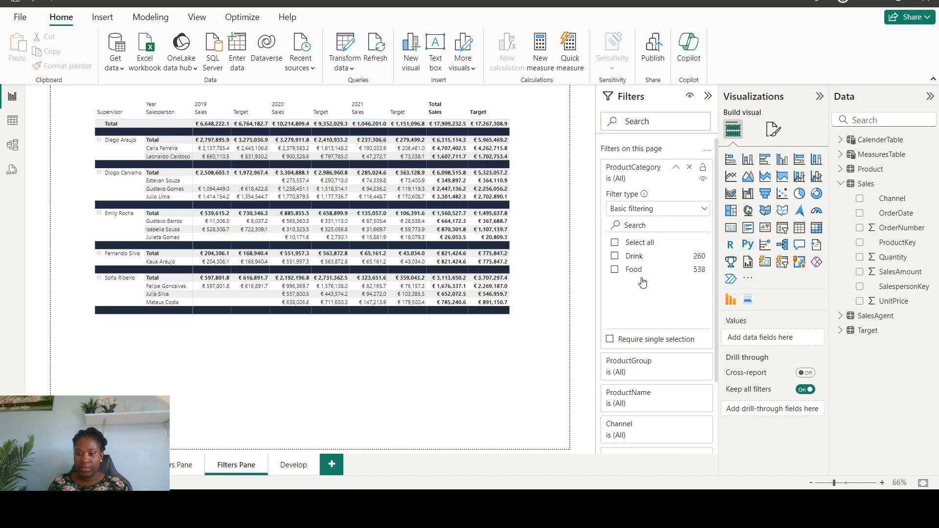
{"action": "left_click", "coordinate": [635, 256]}
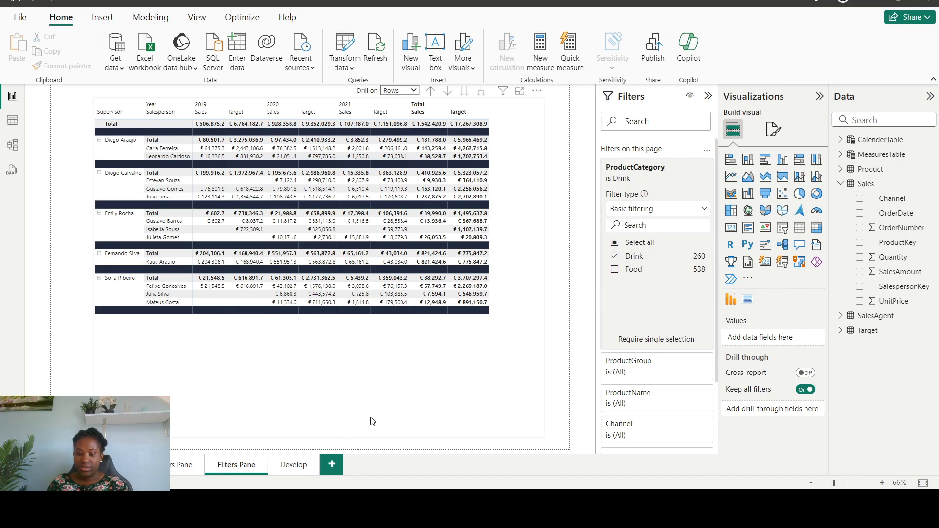
Step: Switch to the Develop page and open the text formatting settings of its filter pane
{"action": "left_click", "coordinate": [292, 468]}
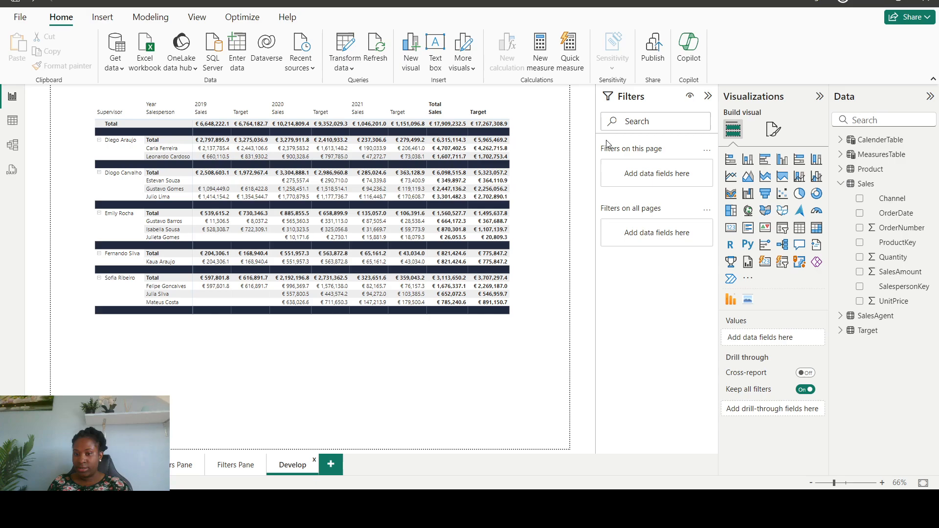
{"action": "left_click", "coordinate": [774, 129]}
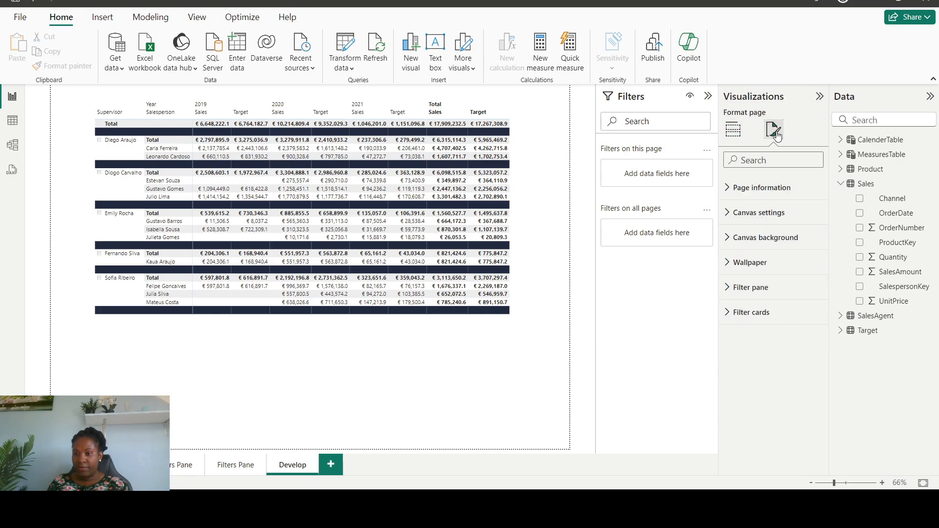
{"action": "left_click", "coordinate": [765, 295]}
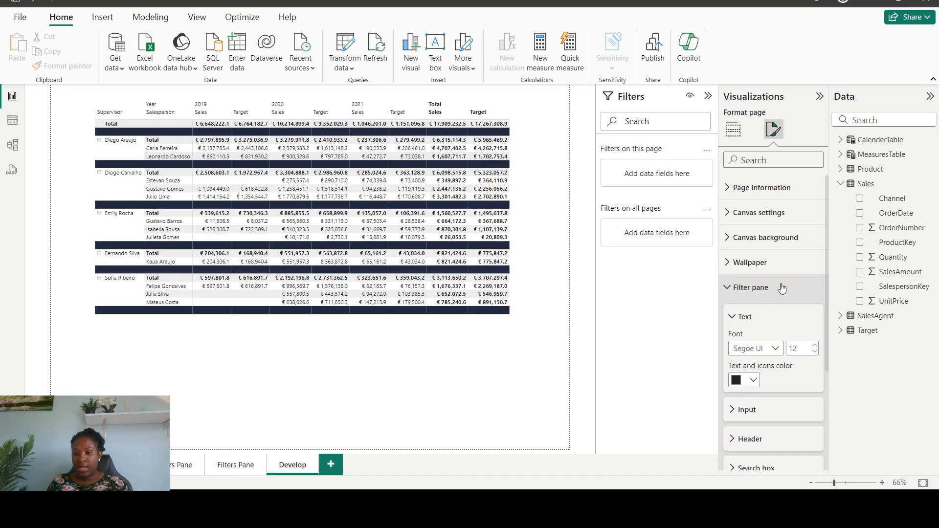
{"action": "scroll", "coordinate": [772, 210], "scroll_direction": "down", "scroll_amount": 3}
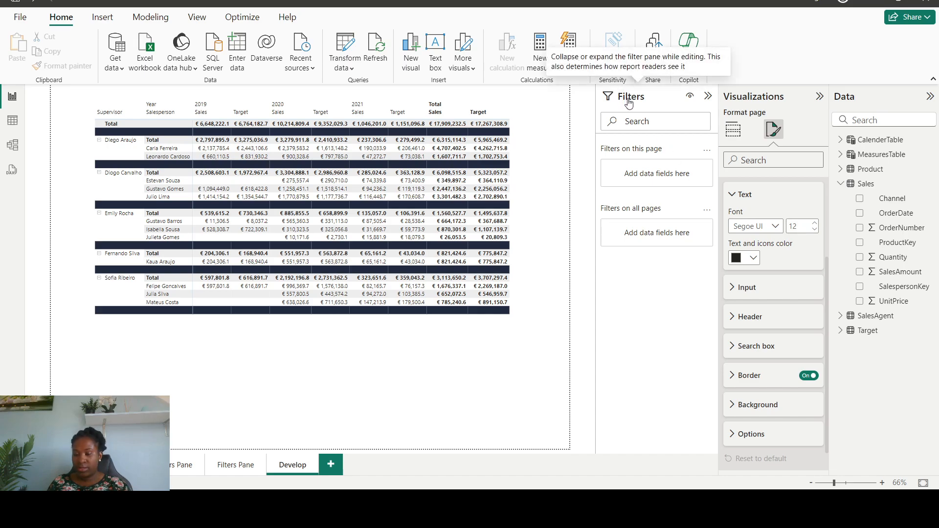
Step: Set the filter pane text to the DIN font at size 15 with a light blue text and icon color
{"action": "left_click", "coordinate": [775, 227]}
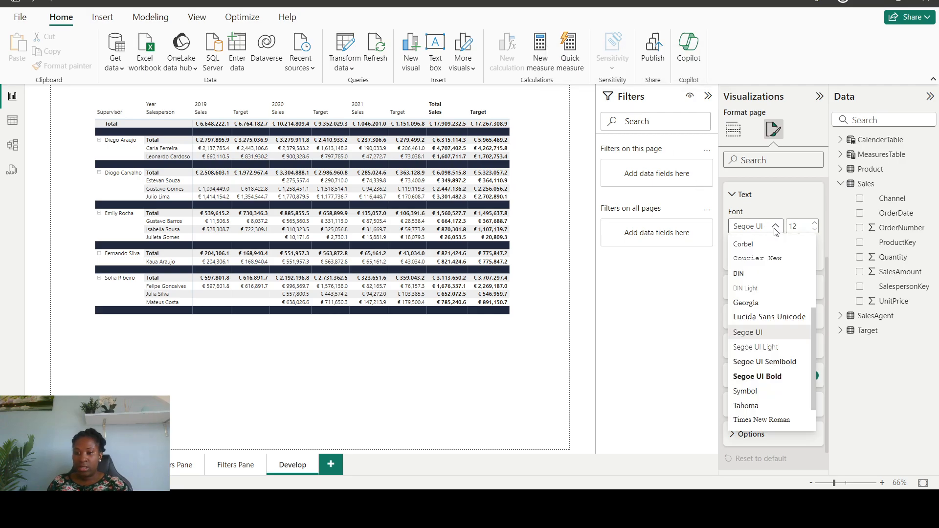
{"action": "left_click", "coordinate": [745, 273]}
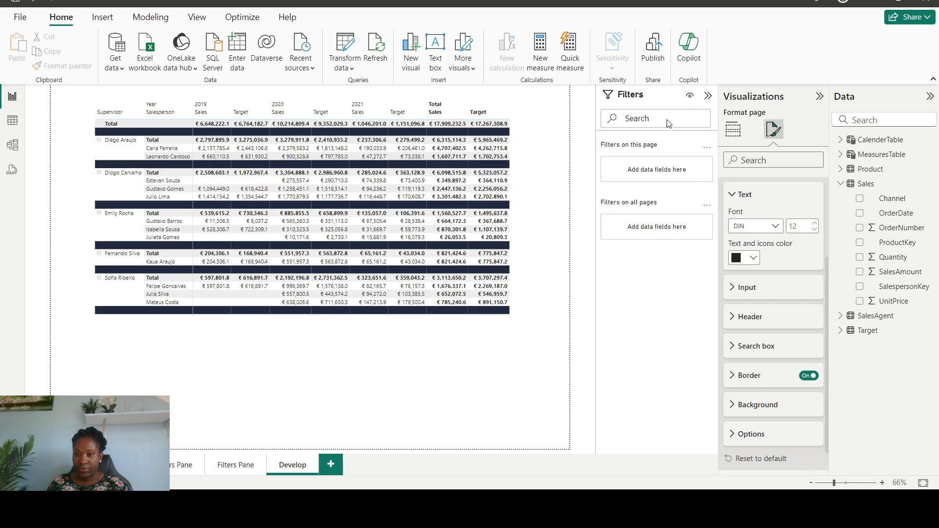
{"action": "left_click", "coordinate": [814, 223]}
{"action": "left_click", "coordinate": [752, 258]}
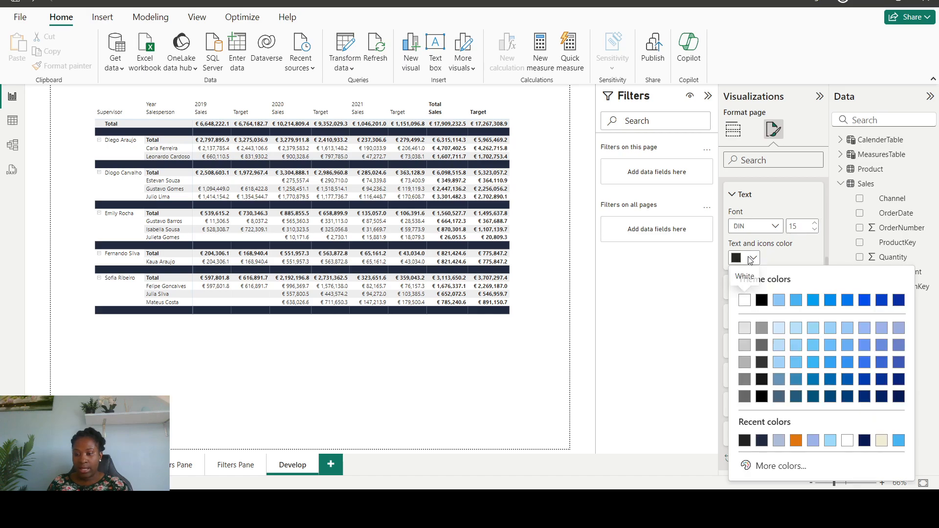
{"action": "left_click", "coordinate": [779, 300]}
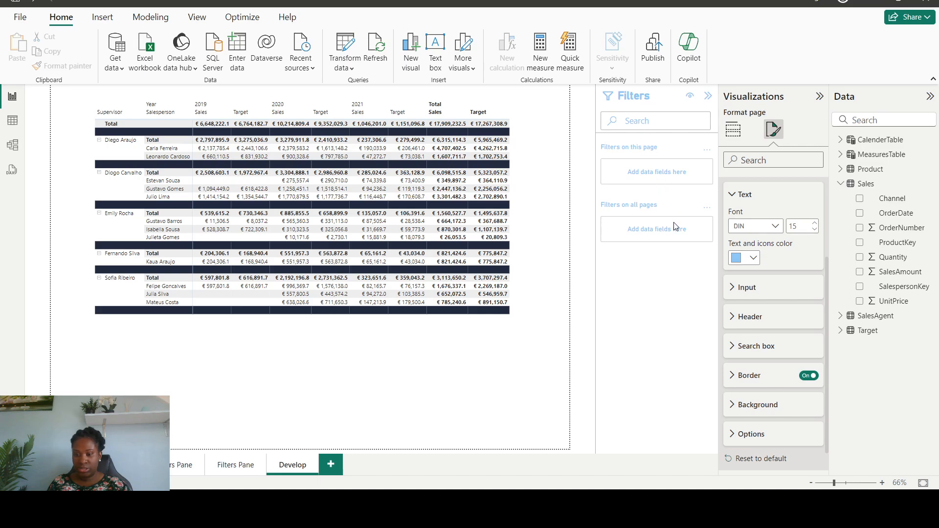
Step: Set the filter pane's border color to orange
{"action": "left_click", "coordinate": [737, 386]}
{"action": "left_click", "coordinate": [753, 408]}
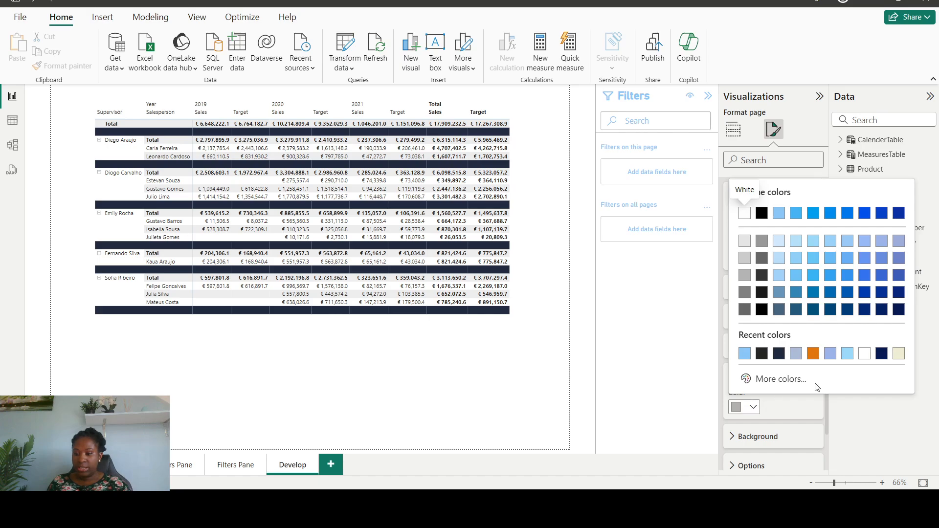
{"action": "left_click", "coordinate": [814, 356]}
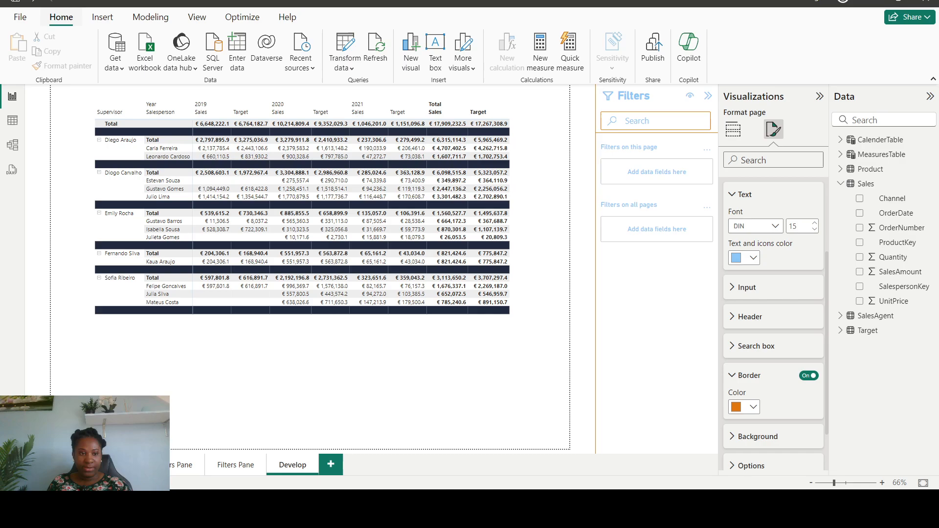
Step: Undo the filter pane's border color, text color, font size and font changes
{"action": "left_click", "coordinate": [36, 1]}
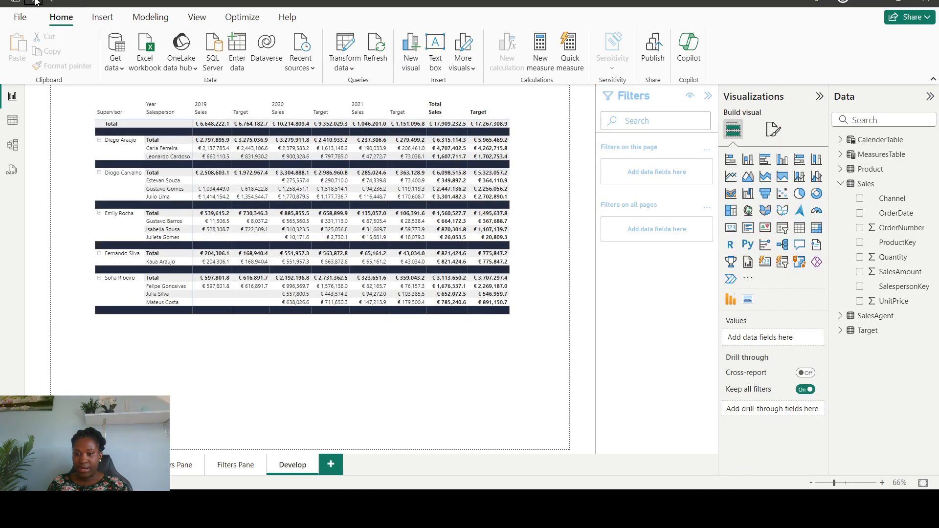
{"action": "left_click", "coordinate": [35, 1]}
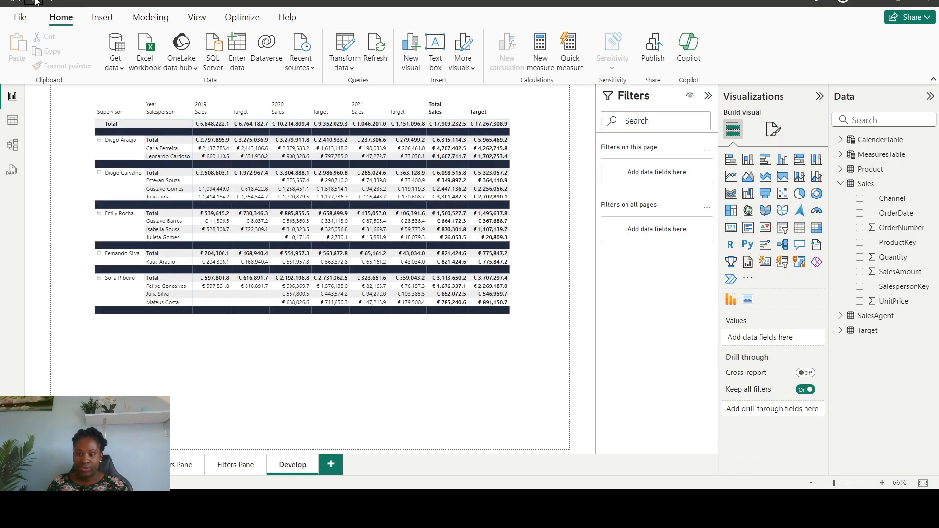
{"action": "left_click", "coordinate": [35, 1]}
{"action": "left_click", "coordinate": [35, 1]}
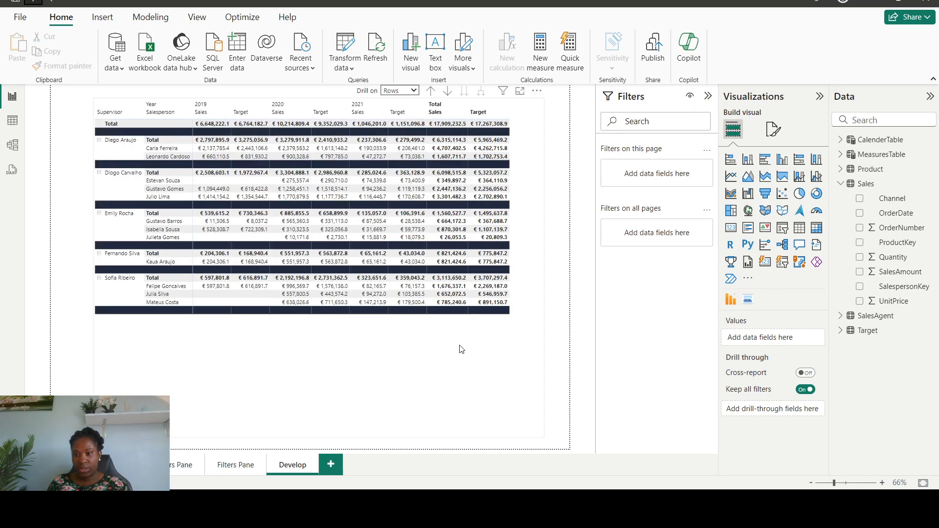
Step: Set the Develop page's filter pane background to the dark navy recent color
{"action": "left_click", "coordinate": [773, 131]}
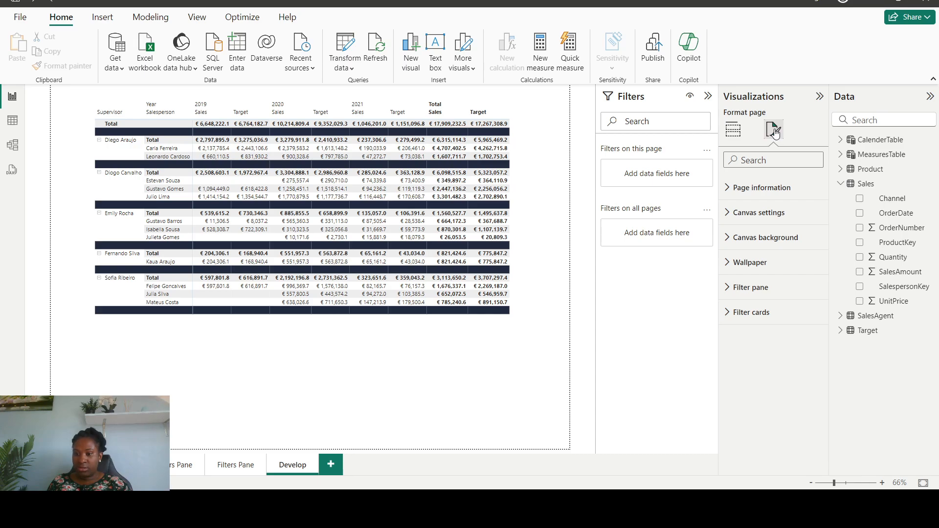
{"action": "left_click", "coordinate": [739, 298]}
{"action": "scroll", "coordinate": [771, 225], "scroll_direction": "down", "scroll_amount": 3}
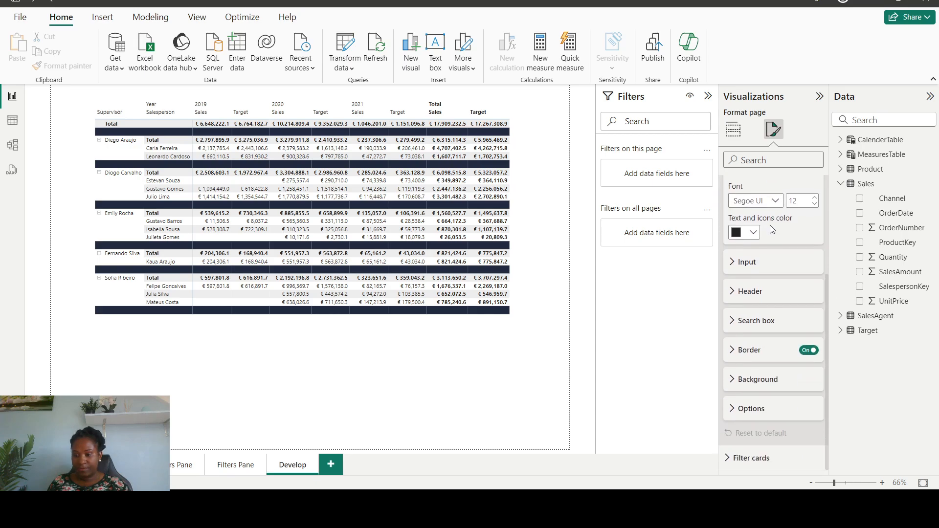
{"action": "left_click", "coordinate": [744, 381]}
{"action": "scroll", "coordinate": [778, 261], "scroll_direction": "down", "scroll_amount": 2}
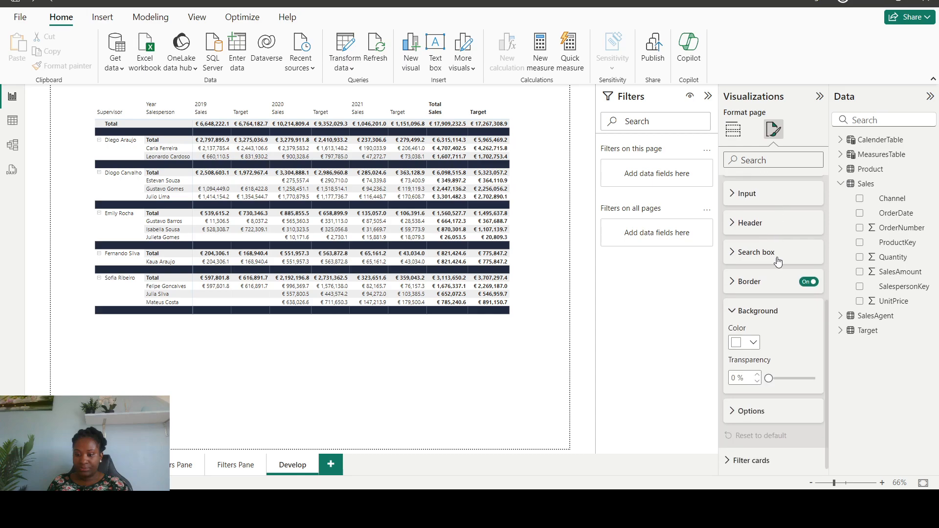
{"action": "left_click", "coordinate": [751, 342]}
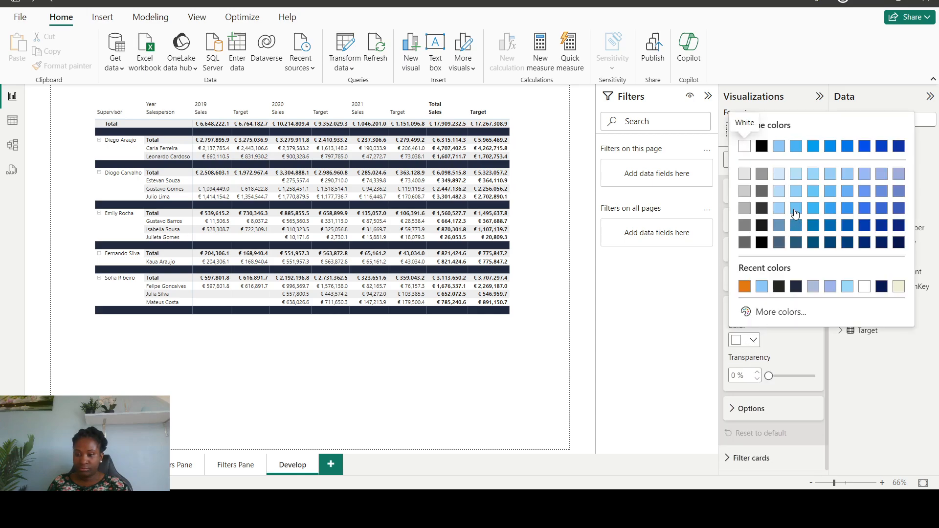
{"action": "left_click", "coordinate": [796, 287]}
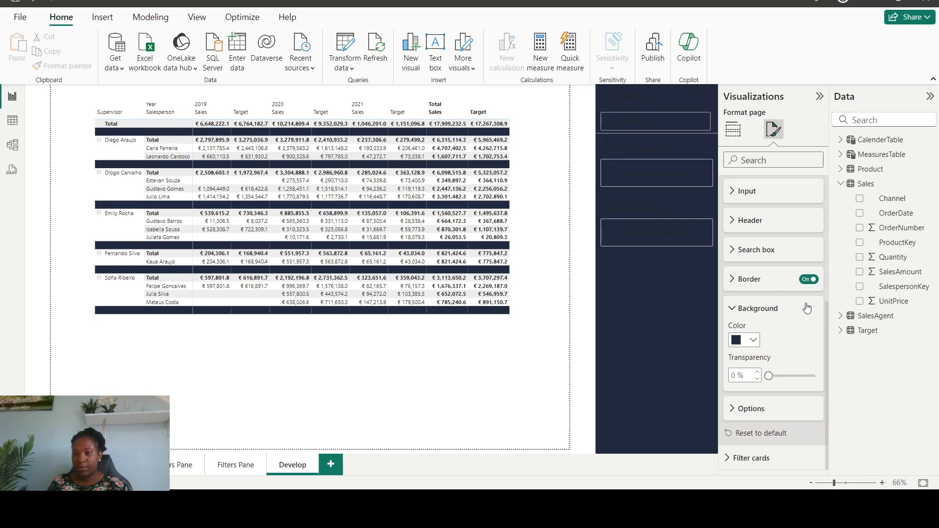
Step: Set the filter pane's text and icons color to white
{"action": "scroll", "coordinate": [746, 245], "scroll_direction": "up", "scroll_amount": 3}
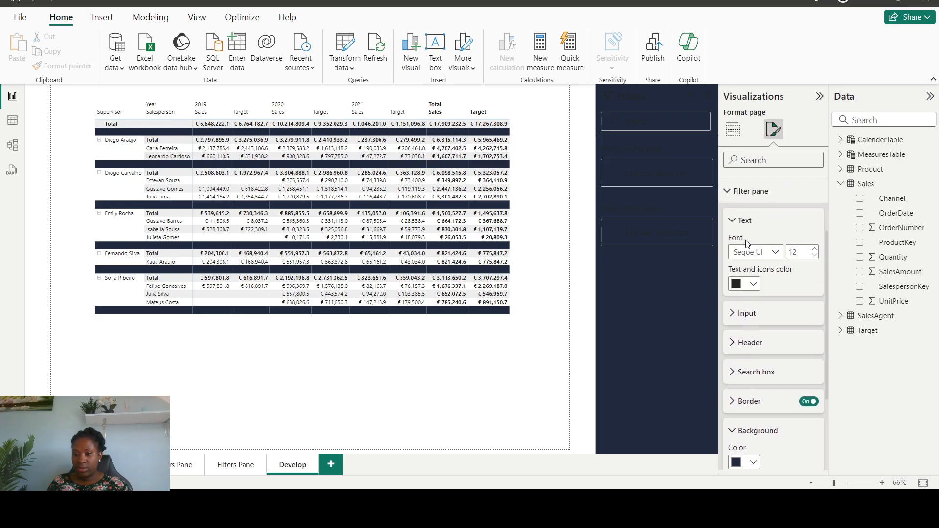
{"action": "left_click", "coordinate": [753, 286]}
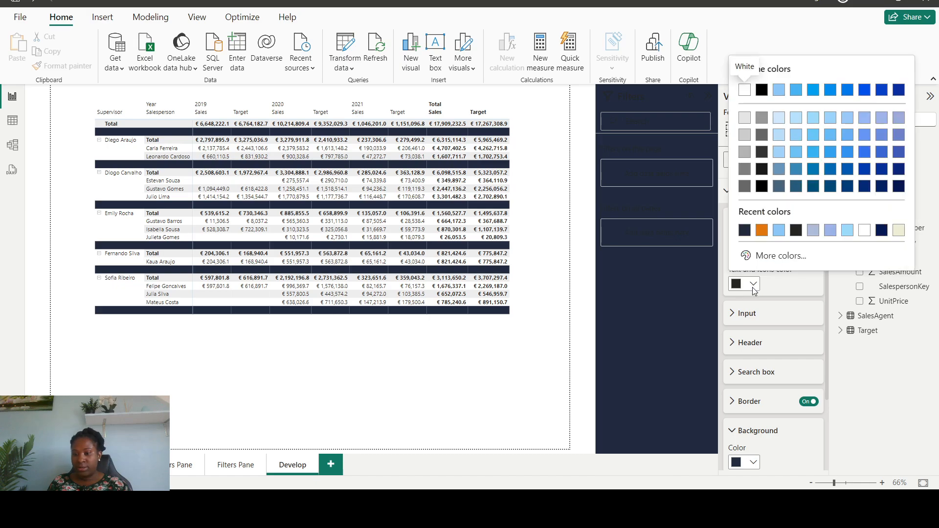
{"action": "left_click", "coordinate": [745, 91]}
{"action": "left_click", "coordinate": [585, 331]}
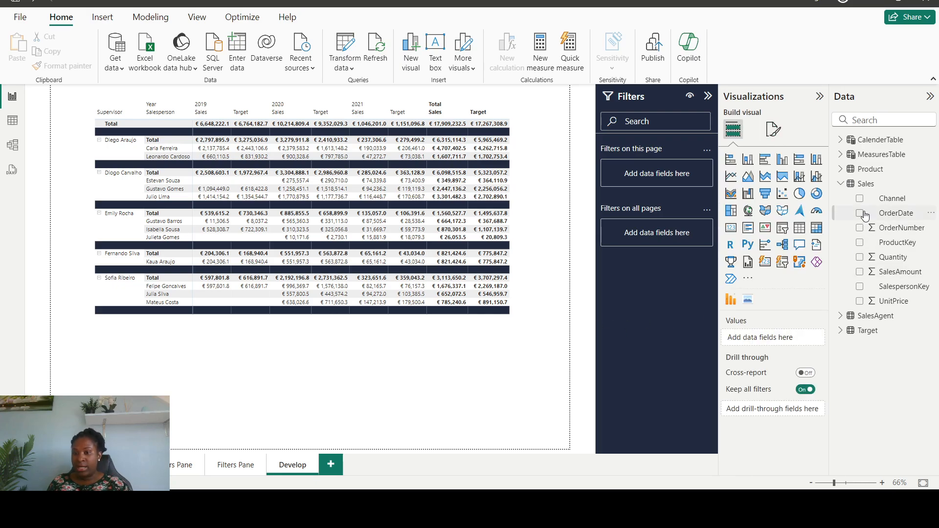
Step: Search the data fields for "produ" and add ProductCategory, ProductGroup and ProductName as page filters, collapsing each filter card
{"action": "left_click", "coordinate": [878, 122]}
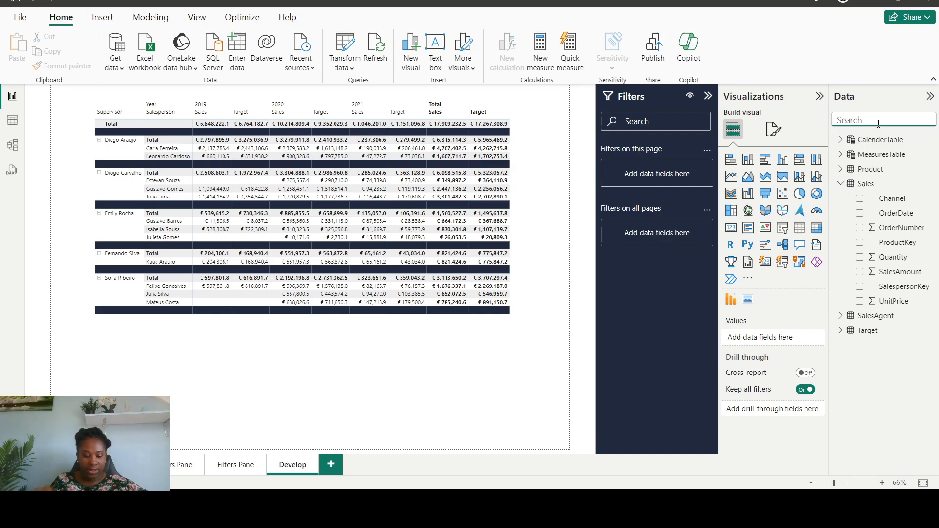
{"action": "type", "text": "produ"}
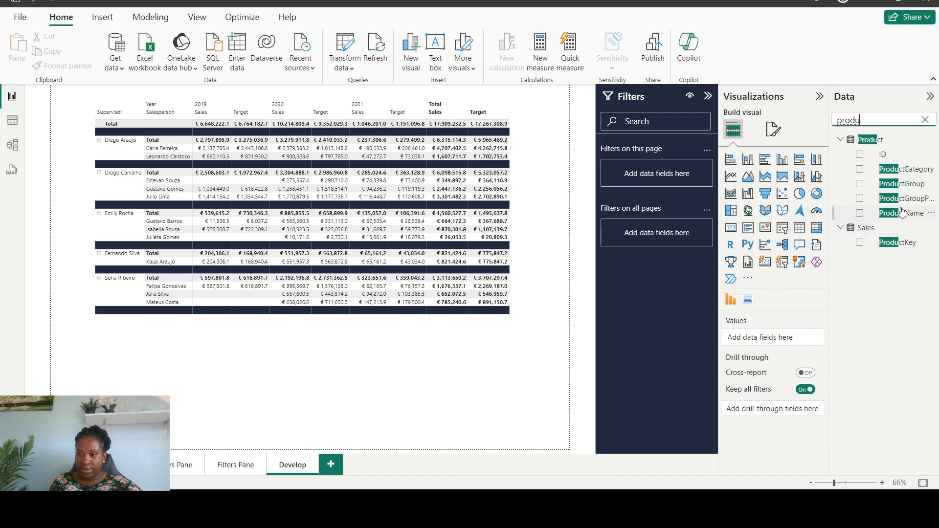
{"action": "left_click_drag", "start_coordinate": [919, 169], "coordinate": [690, 175]}
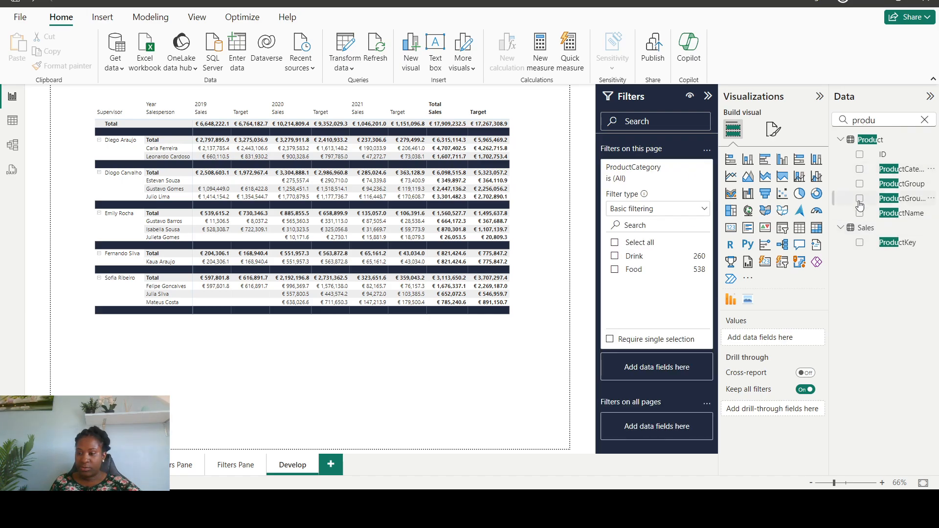
{"action": "left_click_drag", "start_coordinate": [872, 217], "coordinate": [681, 378]}
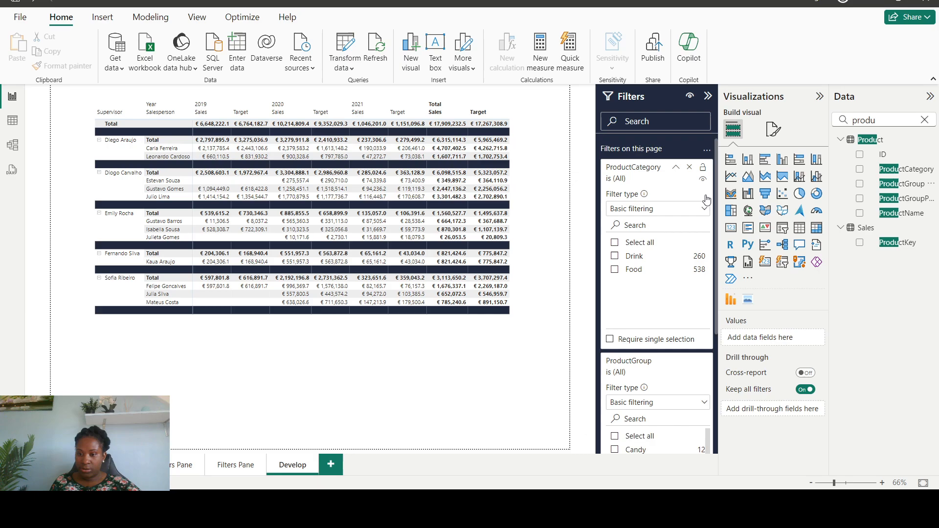
{"action": "left_click", "coordinate": [677, 169]}
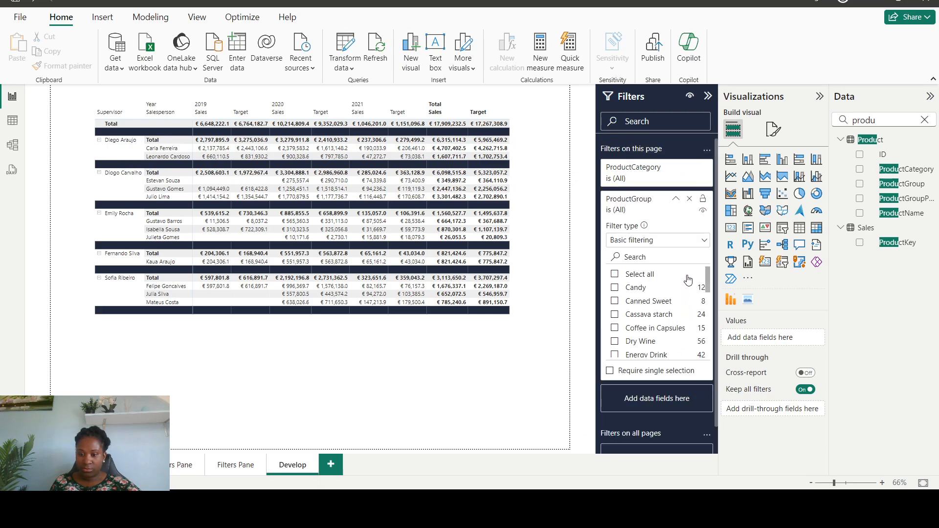
{"action": "left_click", "coordinate": [677, 198]}
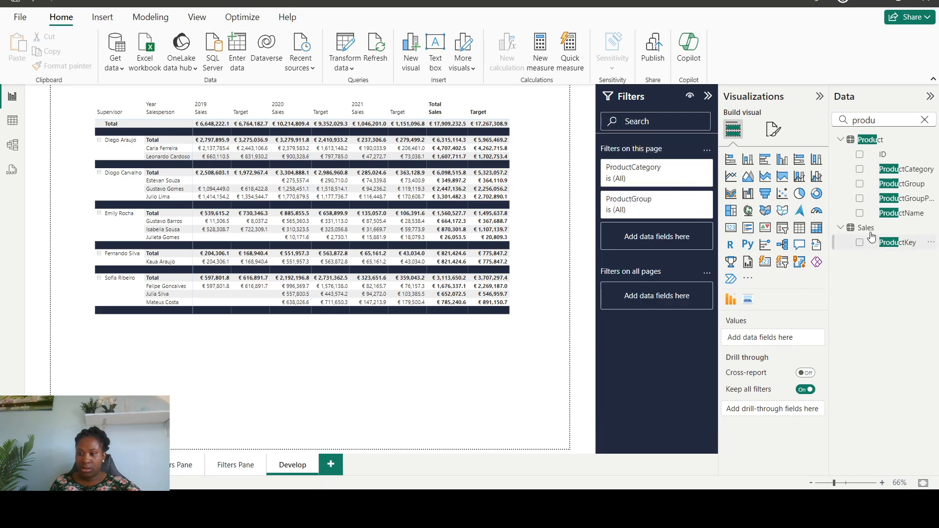
{"action": "left_click_drag", "start_coordinate": [896, 215], "coordinate": [675, 244]}
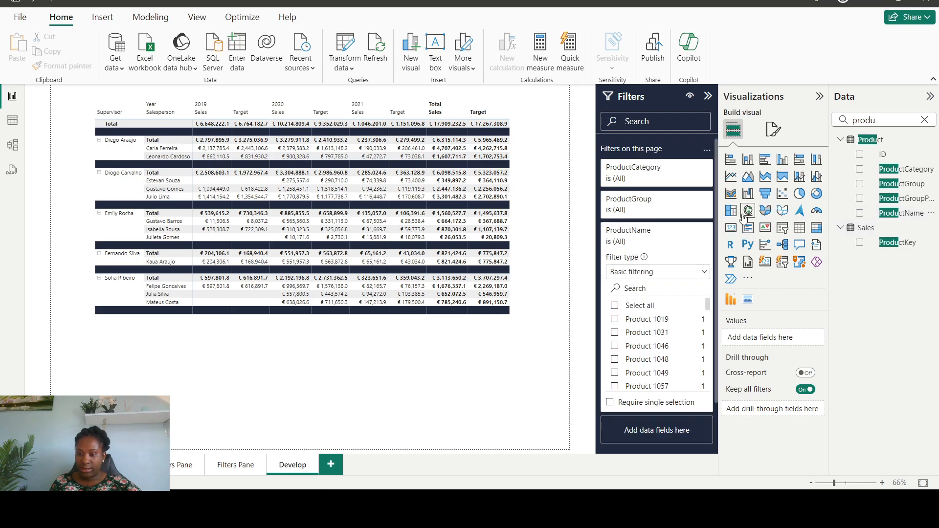
{"action": "left_click", "coordinate": [677, 231]}
Step: Find the Channel field with "chann", add it as a collapsed page filter, and filter ProductCategory to Drink
{"action": "left_click_drag", "start_coordinate": [876, 121], "coordinate": [694, 119]}
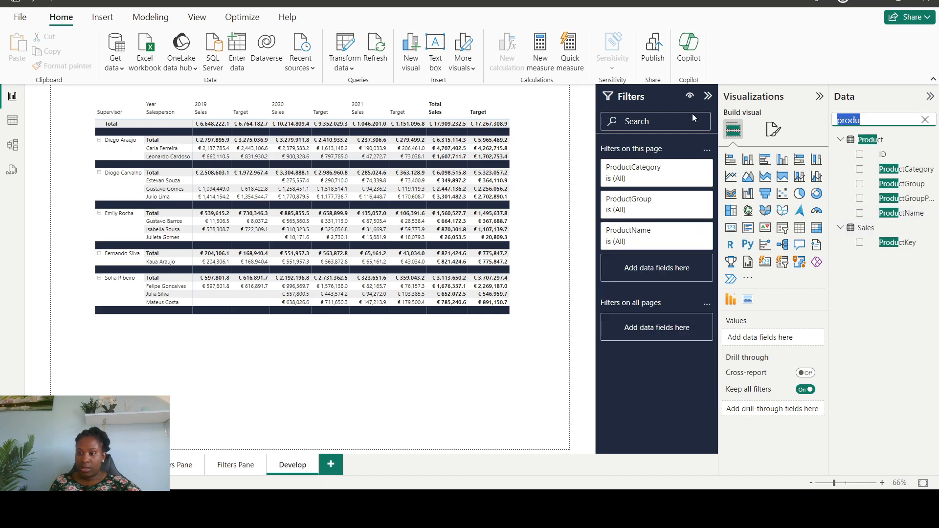
{"action": "type", "text": "chann"}
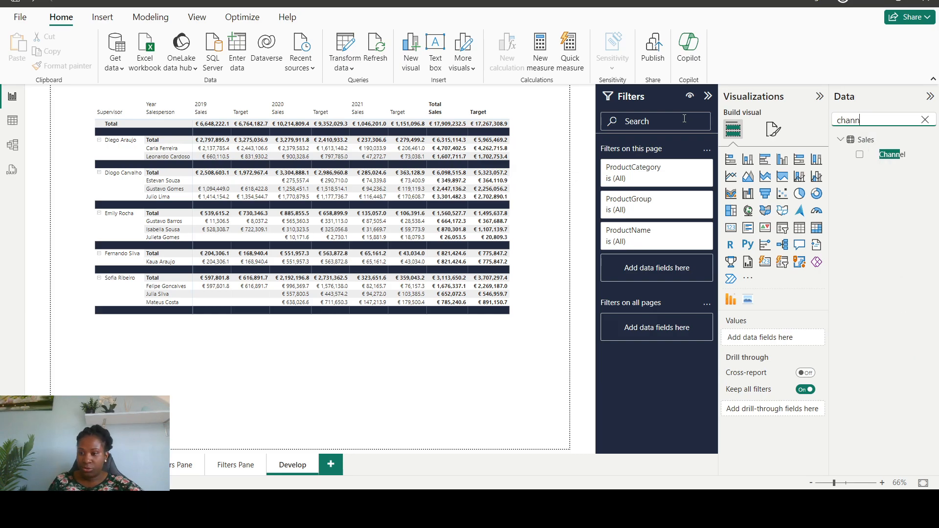
{"action": "left_click_drag", "start_coordinate": [888, 157], "coordinate": [675, 269]}
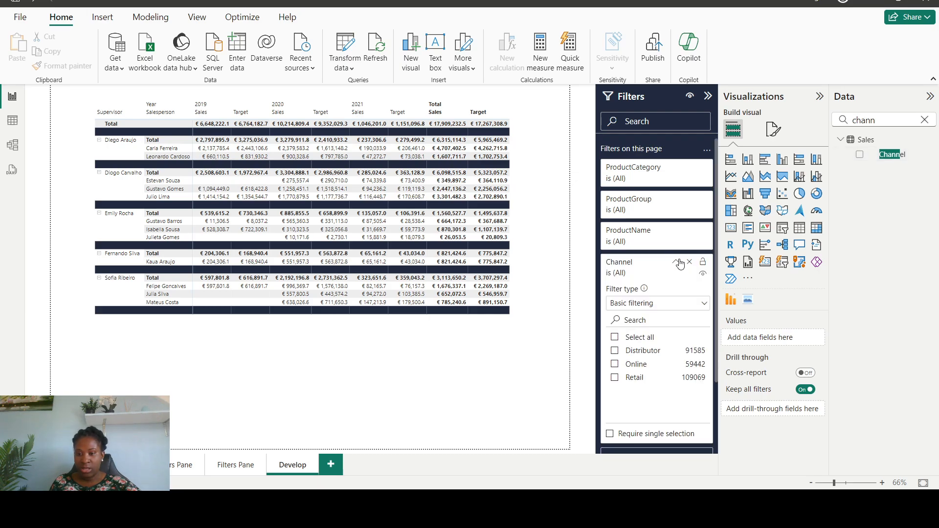
{"action": "left_click", "coordinate": [675, 262]}
{"action": "left_click", "coordinate": [644, 182]}
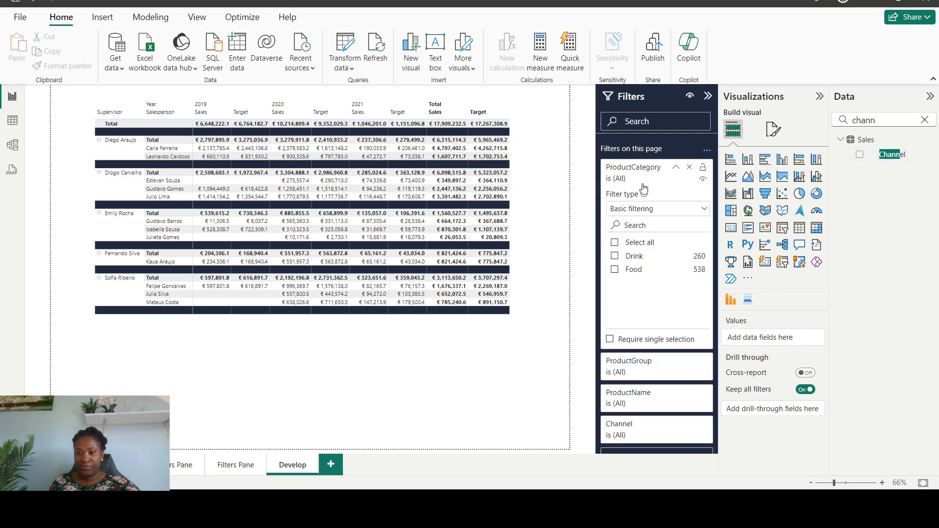
{"action": "left_click", "coordinate": [634, 256]}
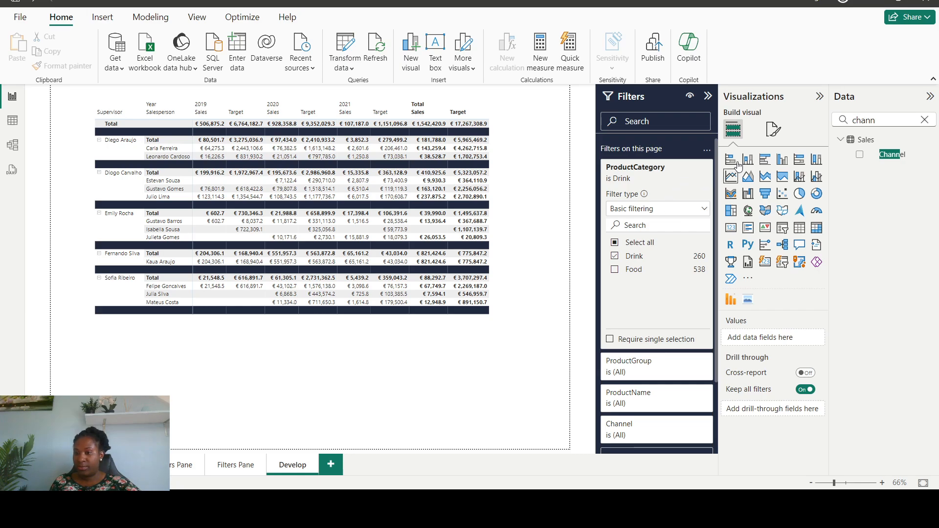
Step: Set the background of filter cards in the Applied state to the light grayish-blue recent color
{"action": "left_click", "coordinate": [773, 129]}
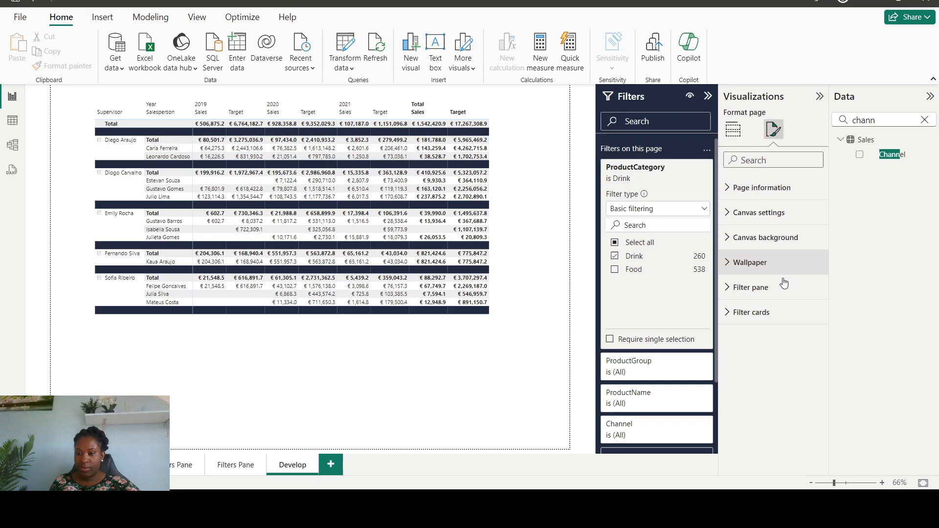
{"action": "left_click", "coordinate": [758, 313]}
{"action": "scroll", "coordinate": [788, 194], "scroll_direction": "down", "scroll_amount": 1}
{"action": "scroll", "coordinate": [788, 193], "scroll_direction": "down", "scroll_amount": 2}
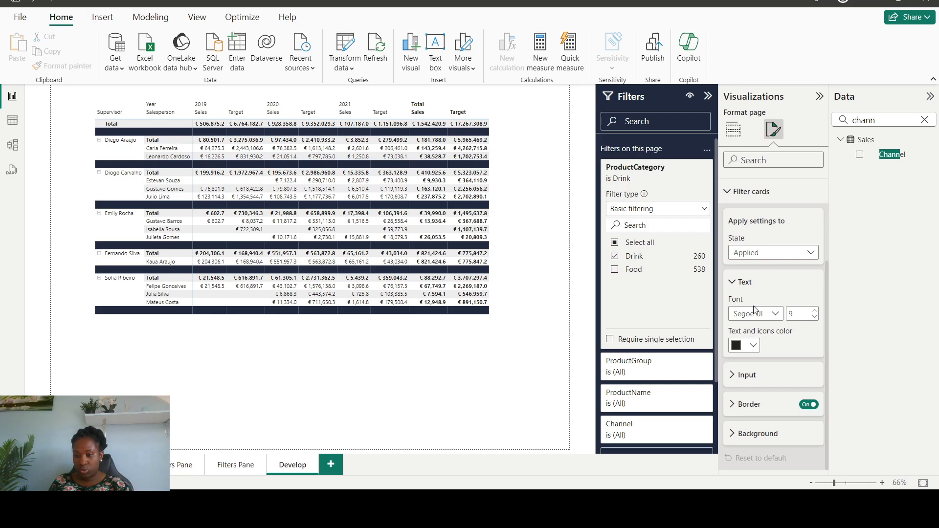
{"action": "left_click", "coordinate": [741, 434]}
{"action": "scroll", "coordinate": [746, 353], "scroll_direction": "down", "scroll_amount": 2}
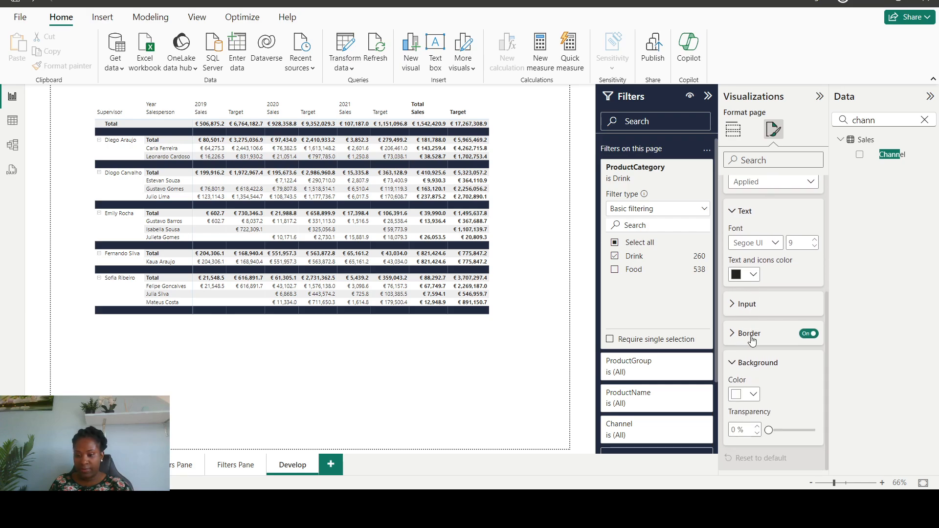
{"action": "left_click", "coordinate": [753, 397]}
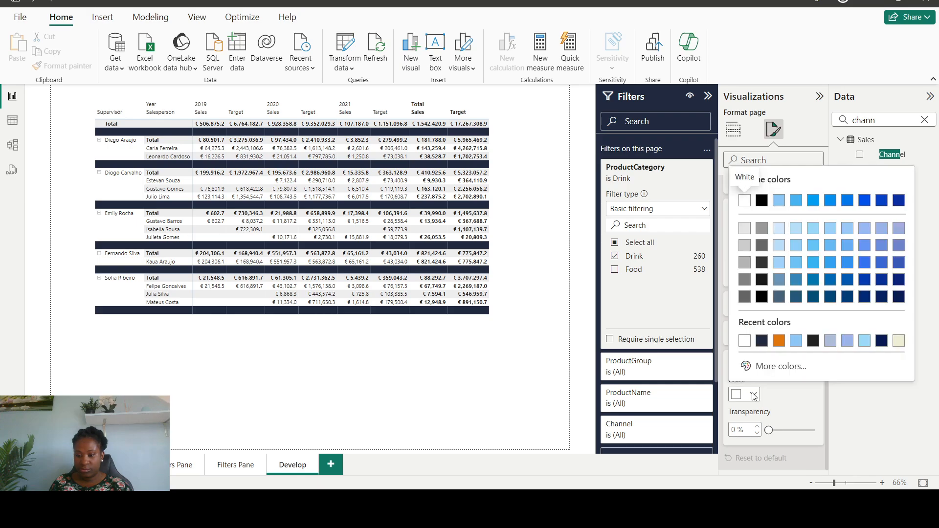
{"action": "left_click", "coordinate": [831, 340]}
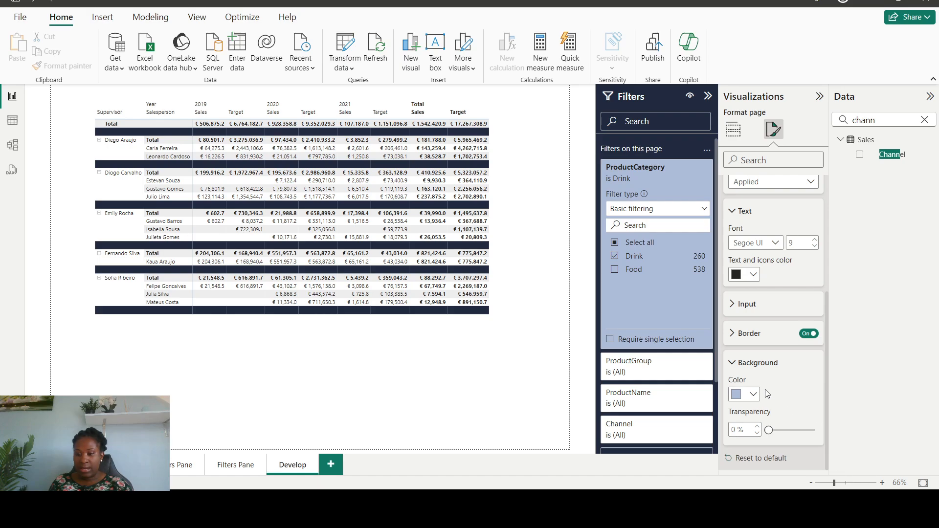
Step: Set the text and icons color of the Applied filter cards to white
{"action": "scroll", "coordinate": [762, 341], "scroll_direction": "up", "scroll_amount": 2}
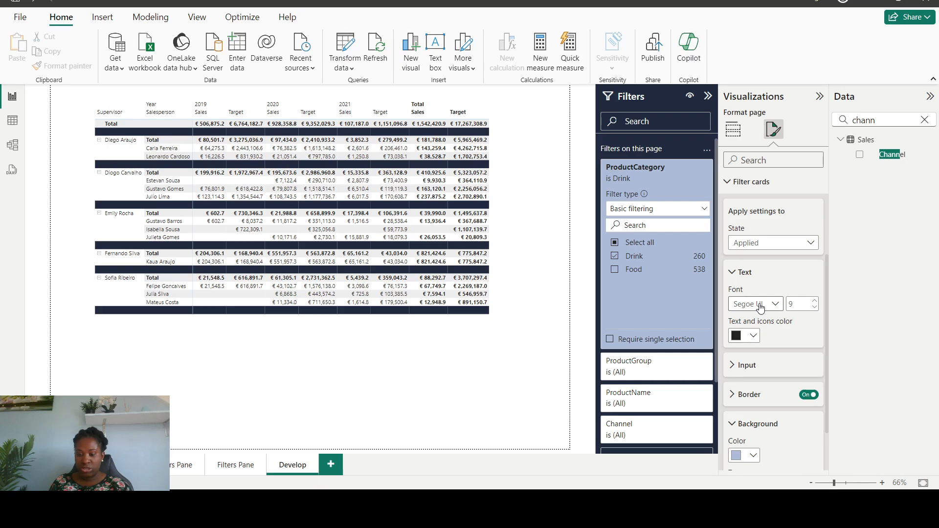
{"action": "left_click", "coordinate": [754, 336]}
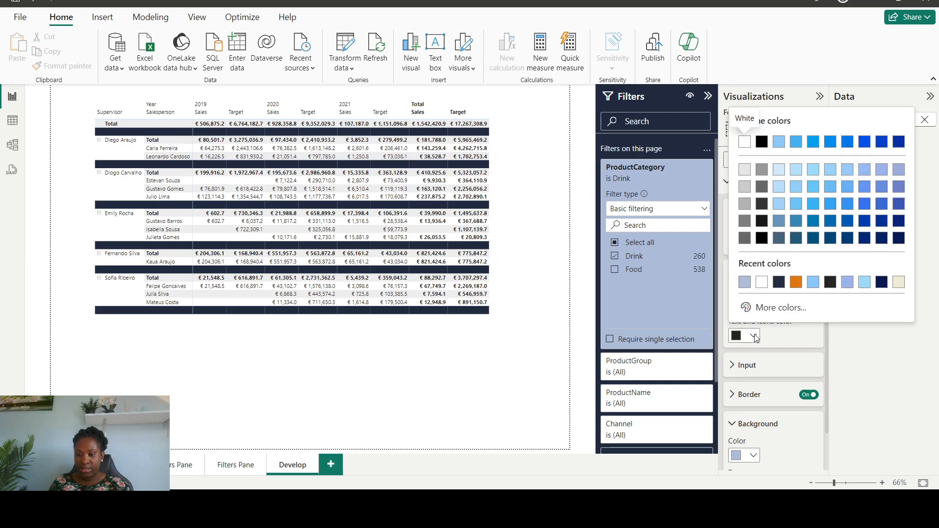
{"action": "left_click", "coordinate": [762, 283]}
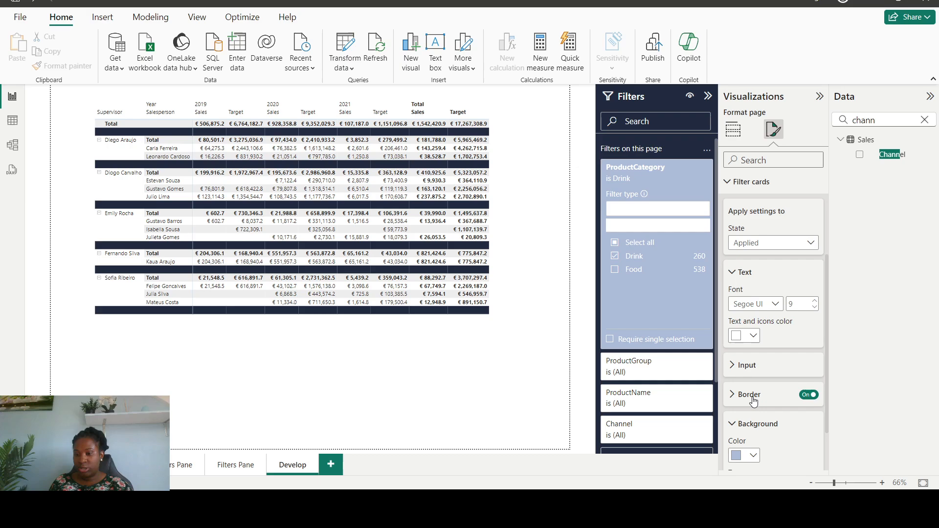
Step: Try Segoe UI Bold and Times New Roman as the font of the Applied filter cards
{"action": "left_click", "coordinate": [776, 306]}
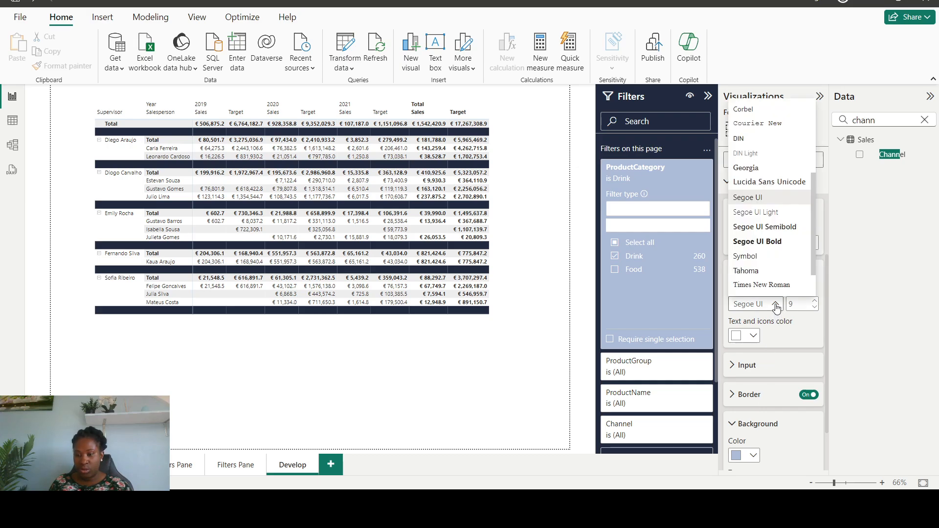
{"action": "left_click", "coordinate": [771, 242]}
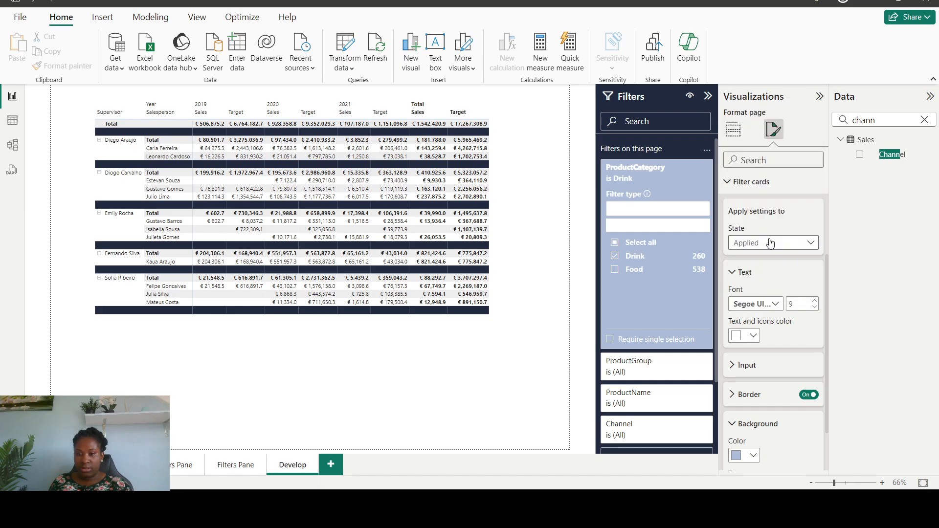
{"action": "left_click", "coordinate": [766, 308]}
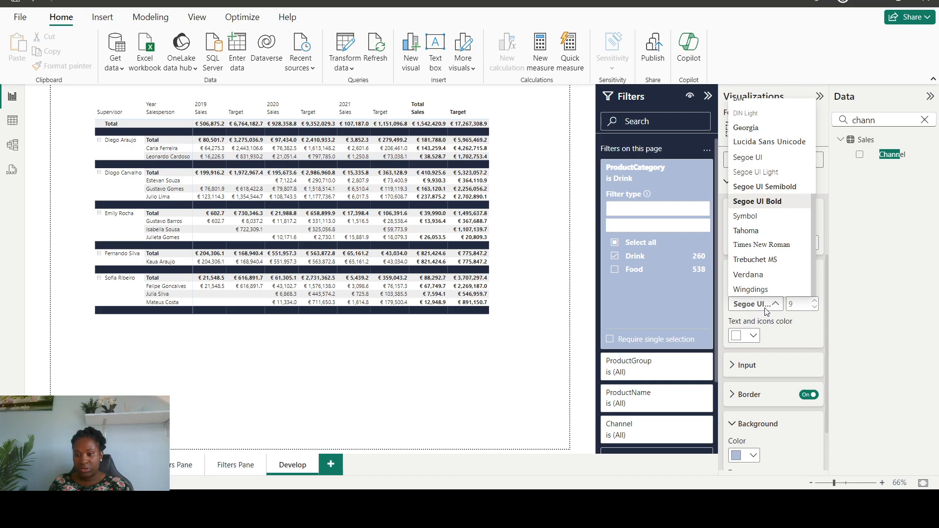
{"action": "left_click", "coordinate": [766, 245]}
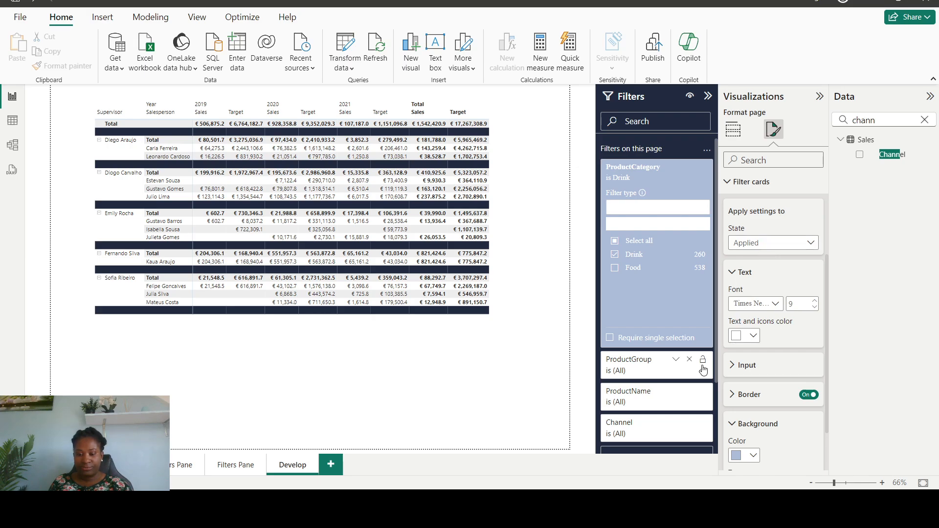
Step: Expand the ProductGroup filter card and check the filter card settings for the Default state, returning to the Applied state
{"action": "left_click", "coordinate": [677, 363]}
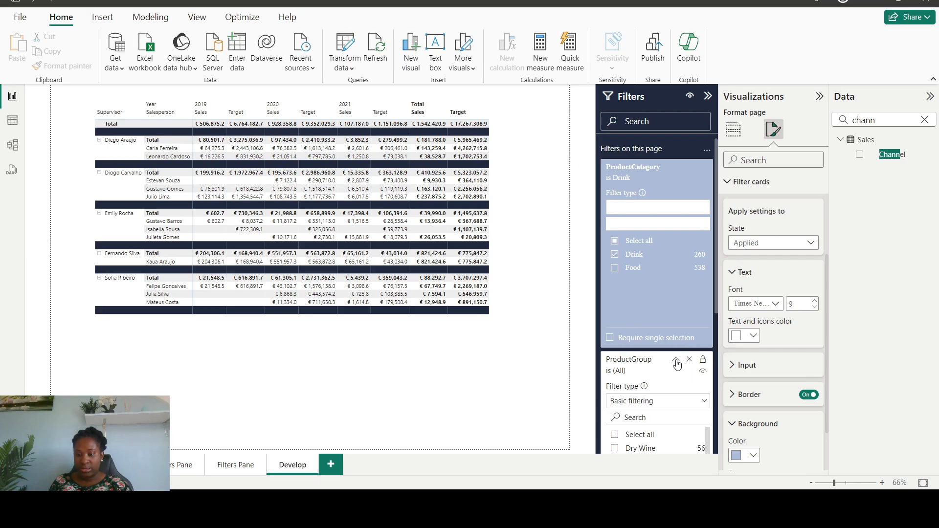
{"action": "left_click", "coordinate": [756, 247]}
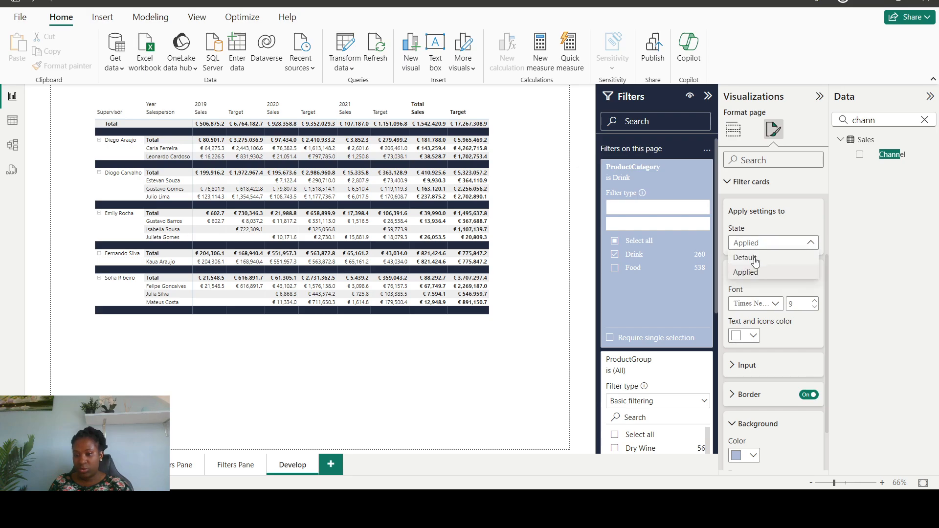
{"action": "left_click", "coordinate": [755, 258]}
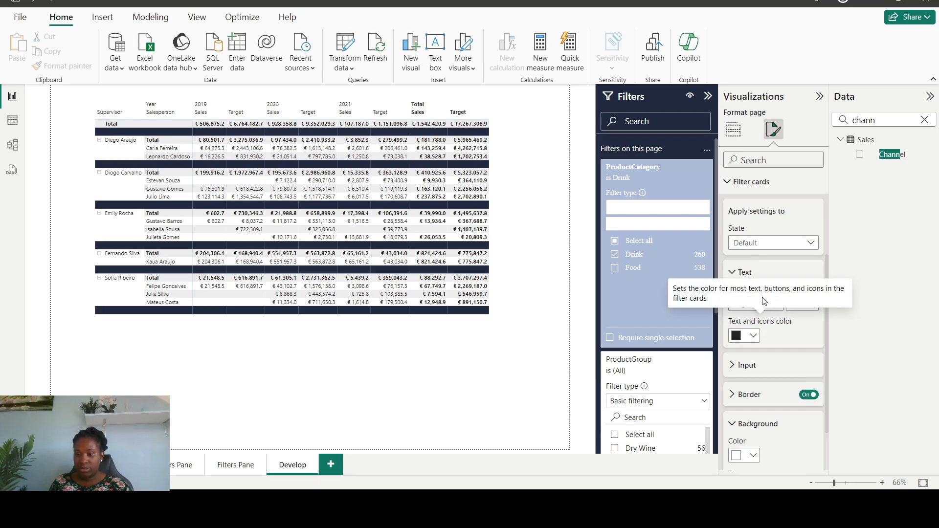
{"action": "left_click", "coordinate": [766, 244]}
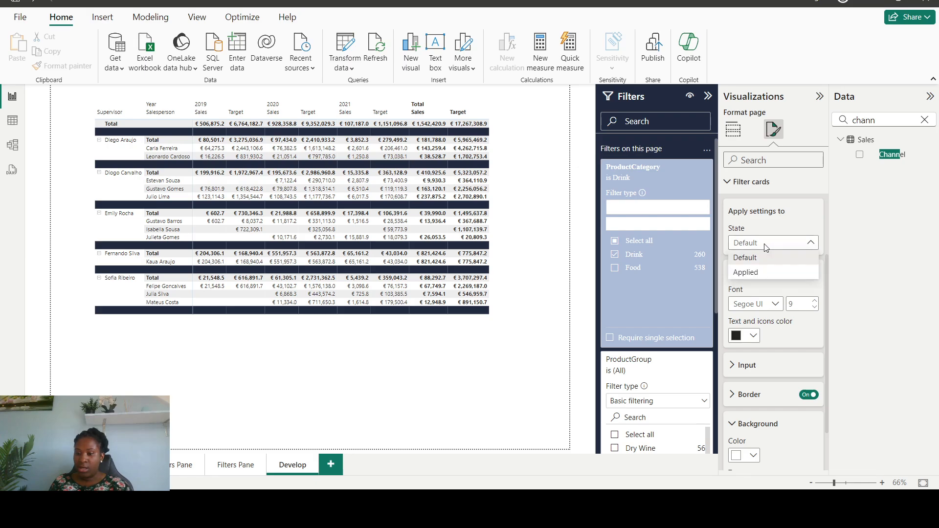
{"action": "left_click", "coordinate": [762, 272]}
Step: Set the Applied filter cards' font to Segoe UI and collapse the ProductGroup and ProductCategory cards
{"action": "left_click", "coordinate": [757, 306]}
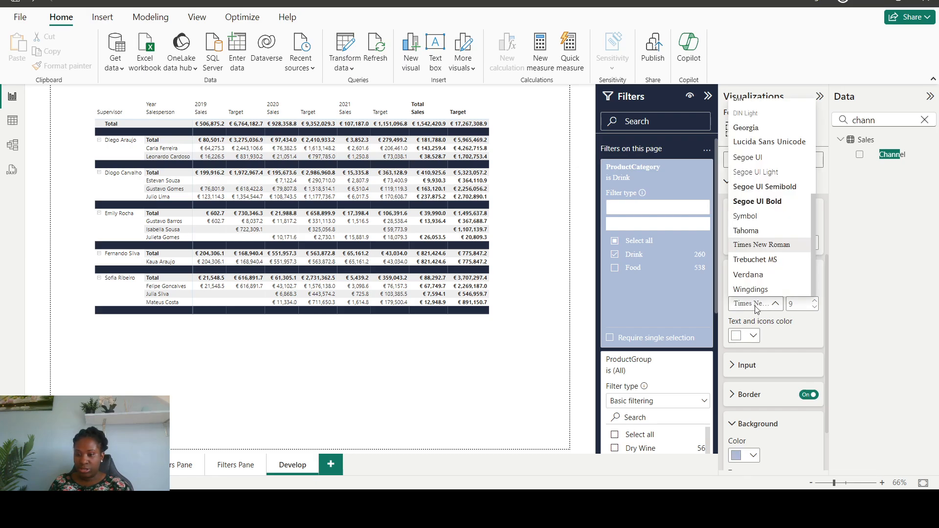
{"action": "left_click", "coordinate": [752, 159]}
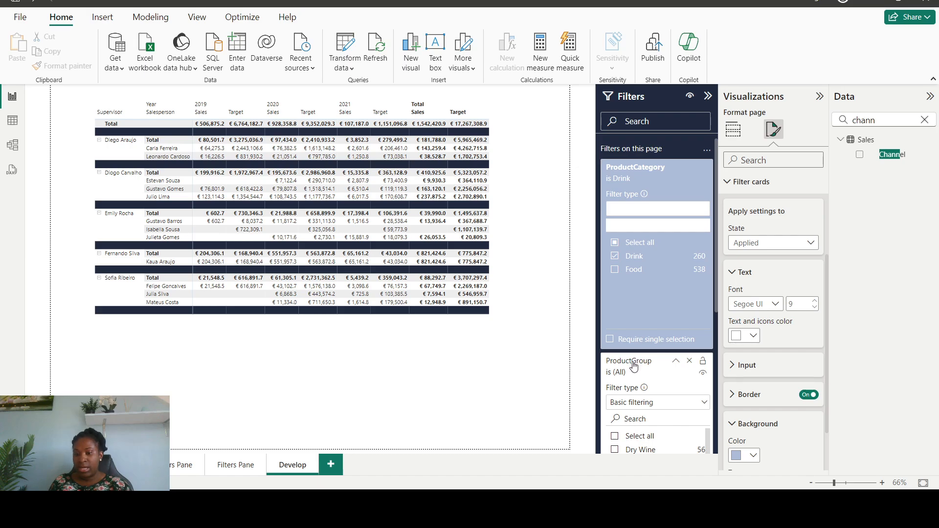
{"action": "left_click", "coordinate": [675, 361]}
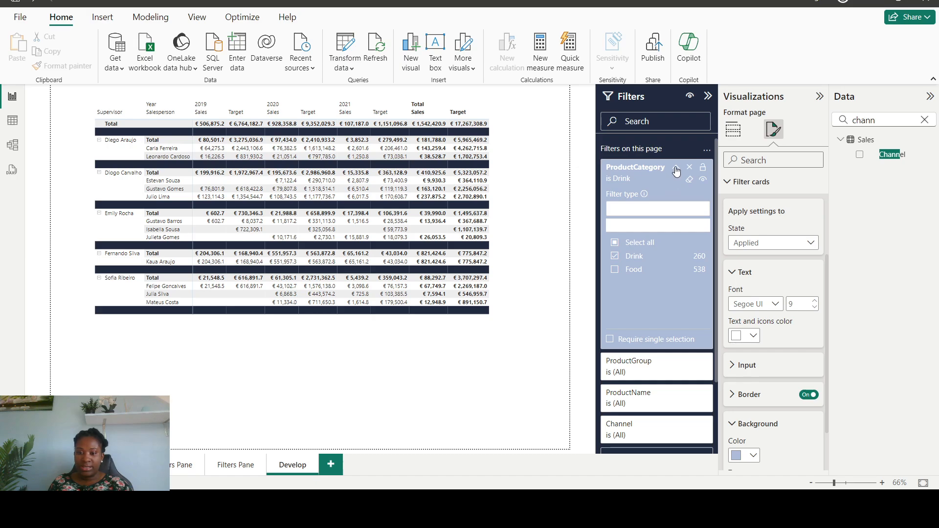
{"action": "left_click", "coordinate": [677, 169]}
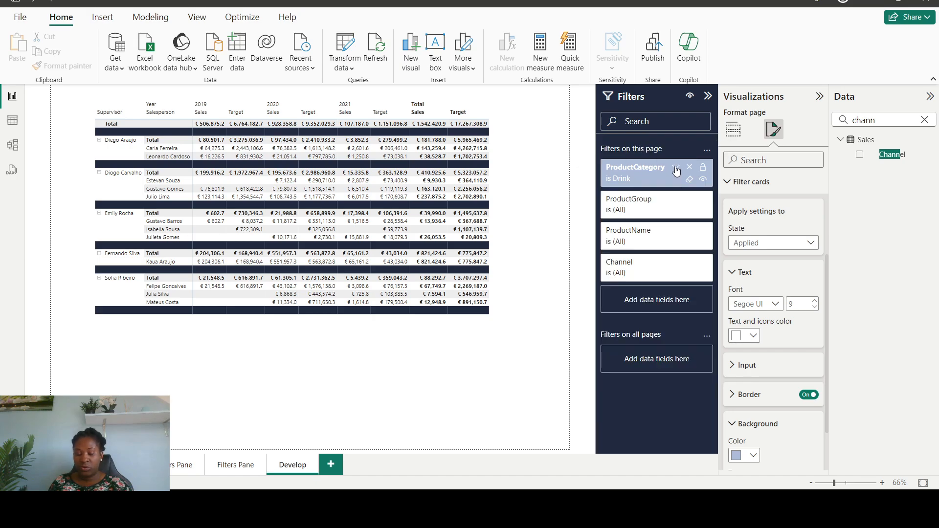